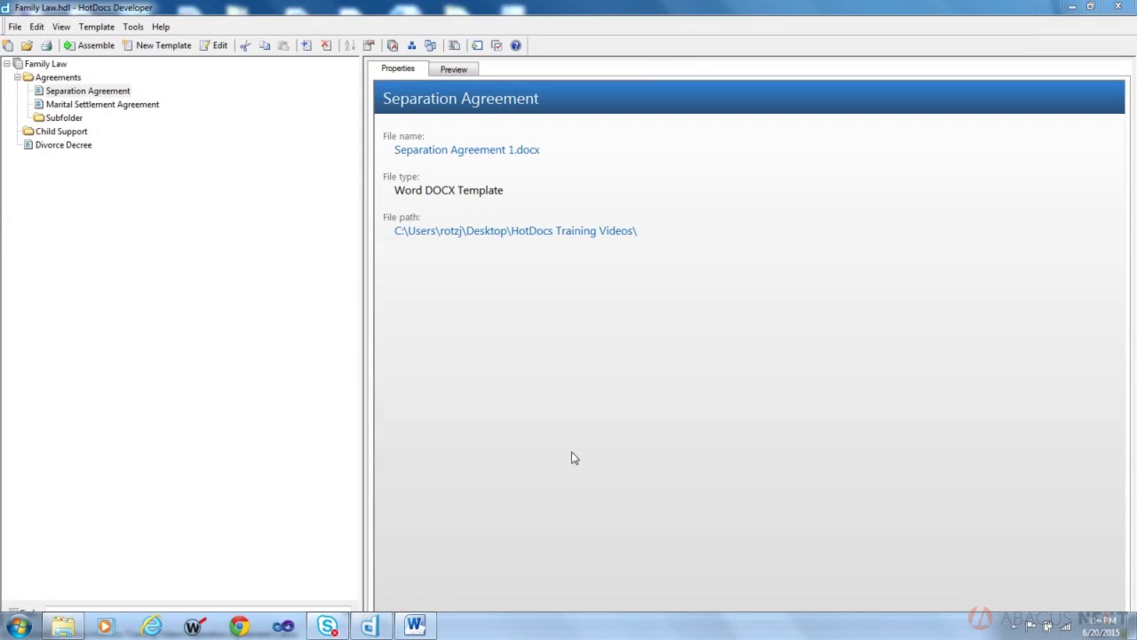
Step: Open the Separation Agreement template for editing in a maximized Word window and go to the Child Information repeat tables
left_click(108, 92)
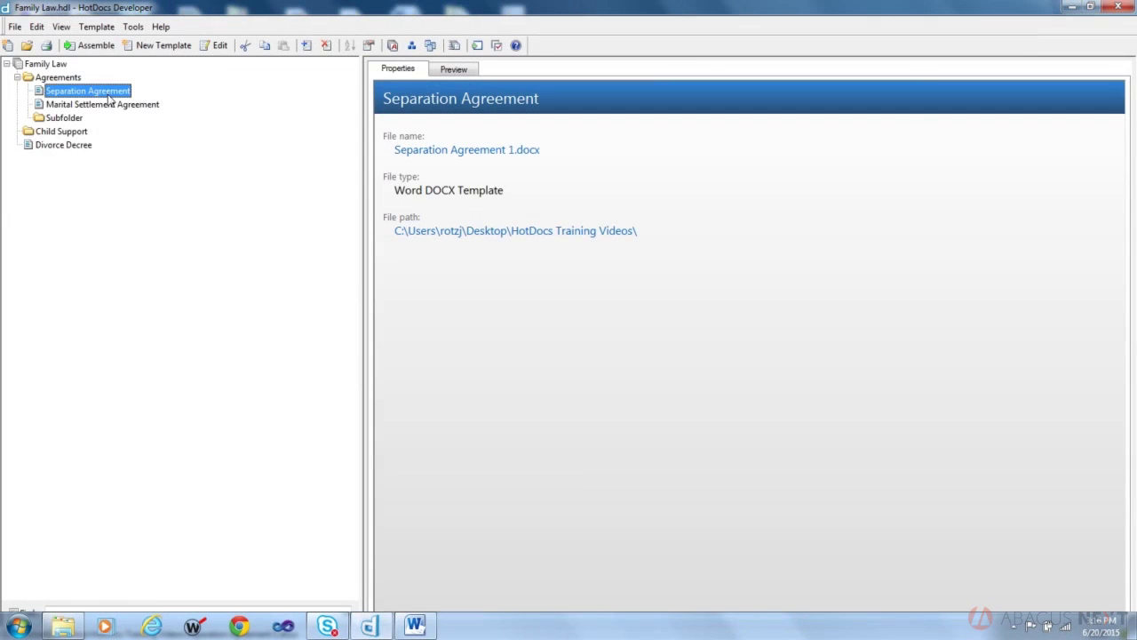
left_click(221, 46)
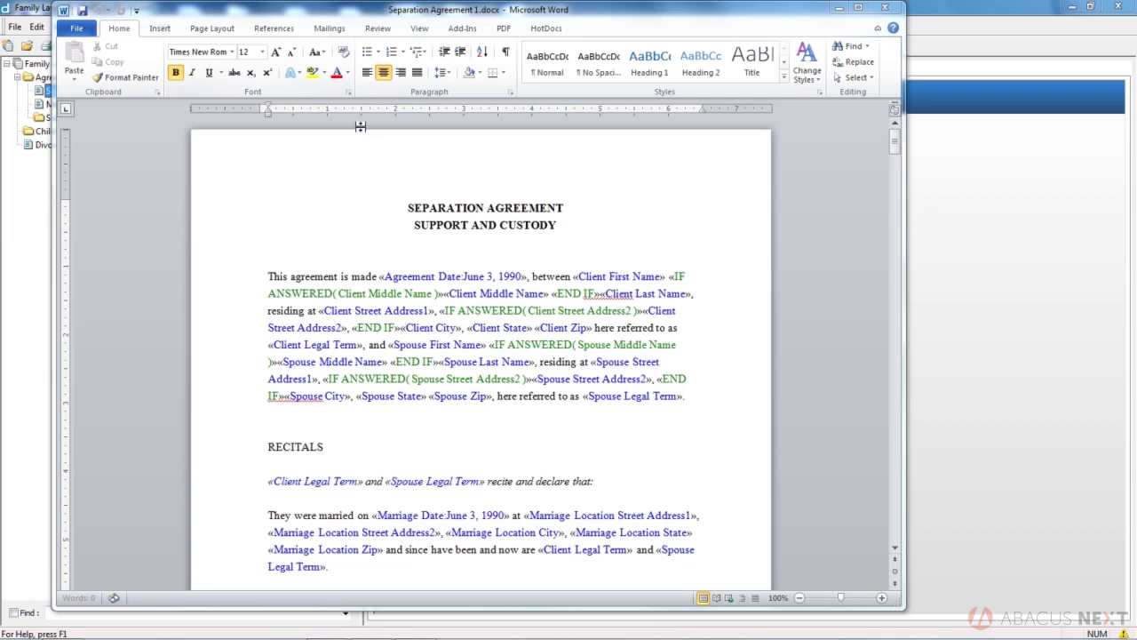
left_click(859, 9)
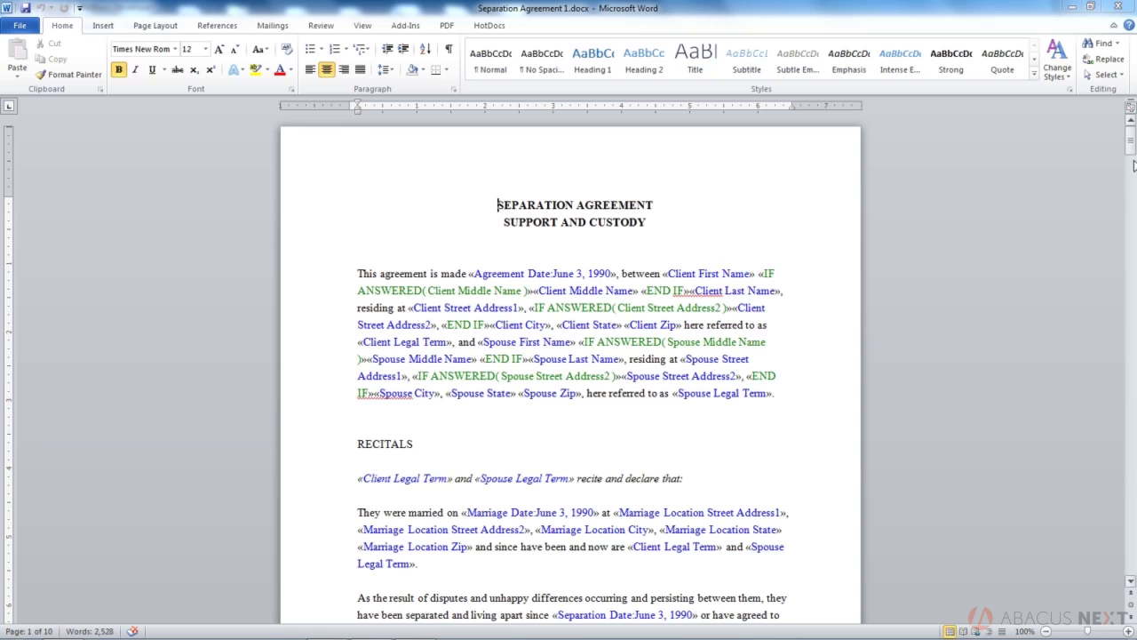
left_click_drag(1133, 134, 1133, 178)
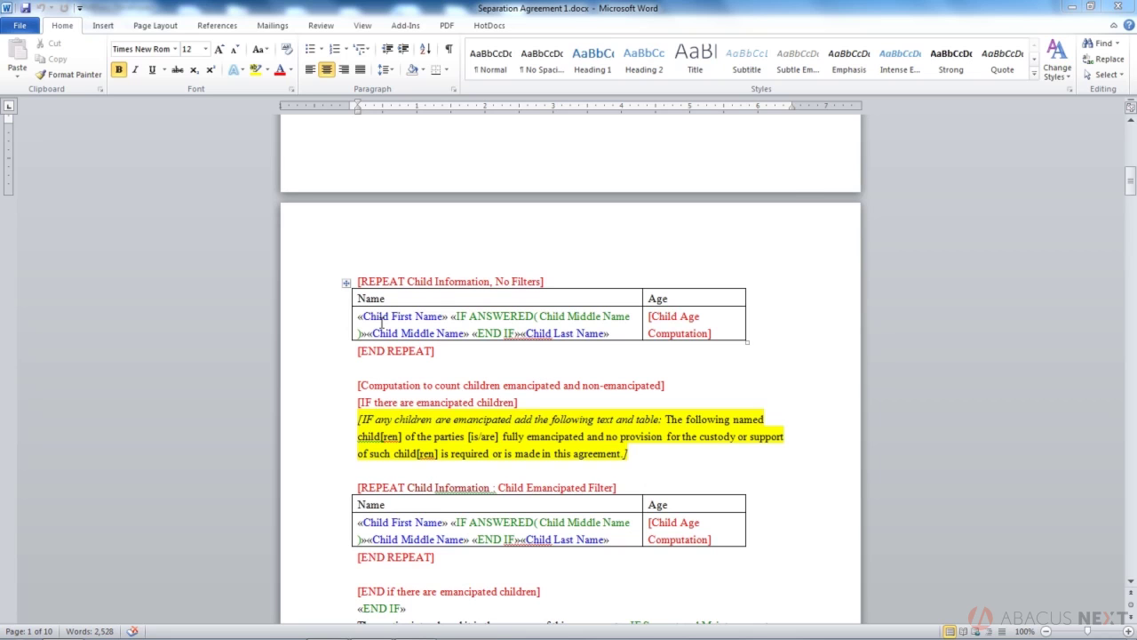
Step: Open the HotDocs Component Manager and dock it beside the template document
left_click(489, 25)
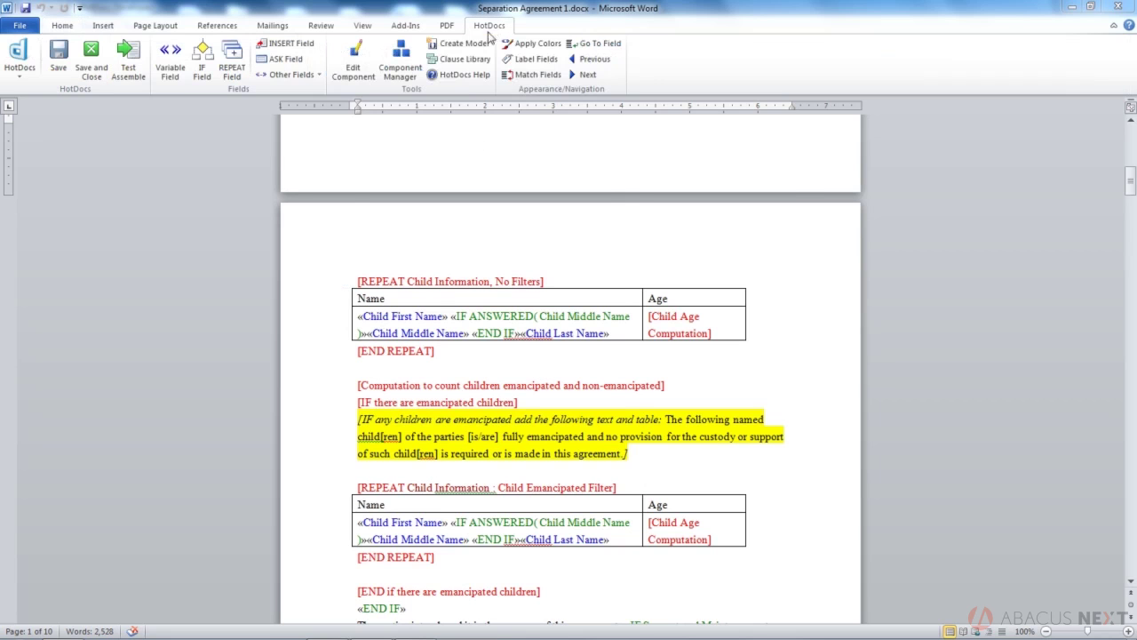
left_click(401, 62)
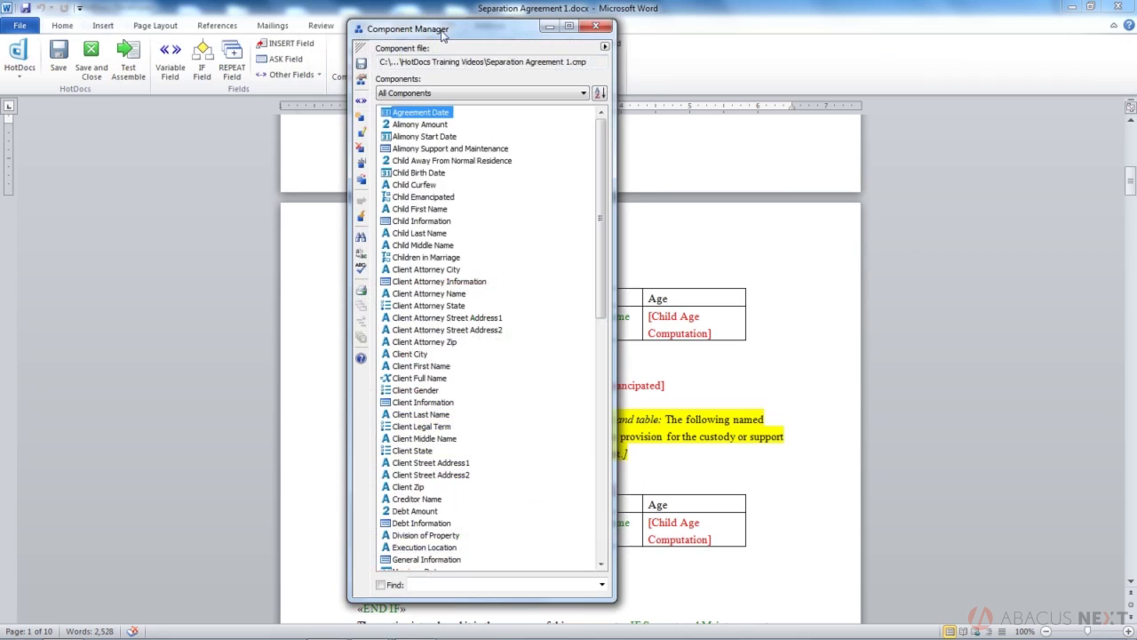
left_click_drag(442, 34, 374, 166)
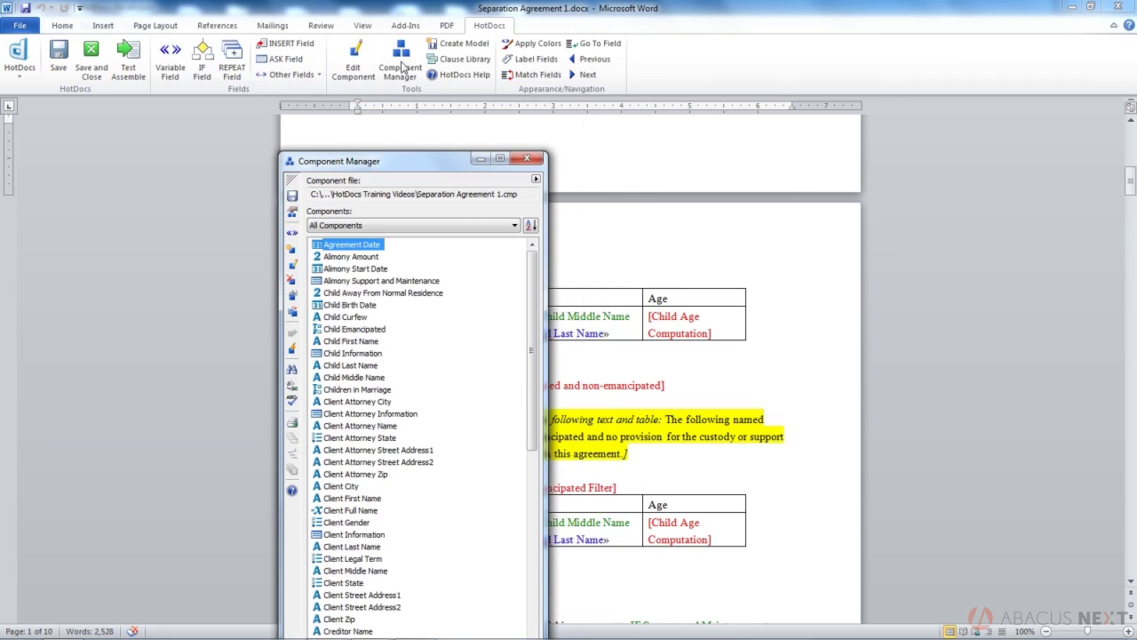
left_click(291, 180)
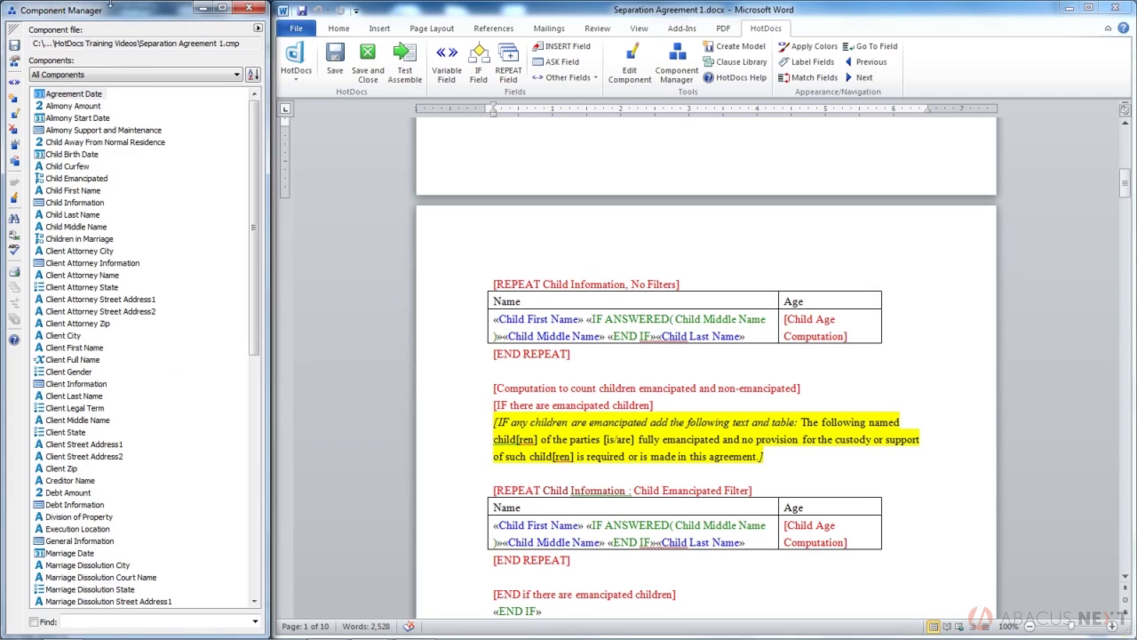
left_click(14, 97)
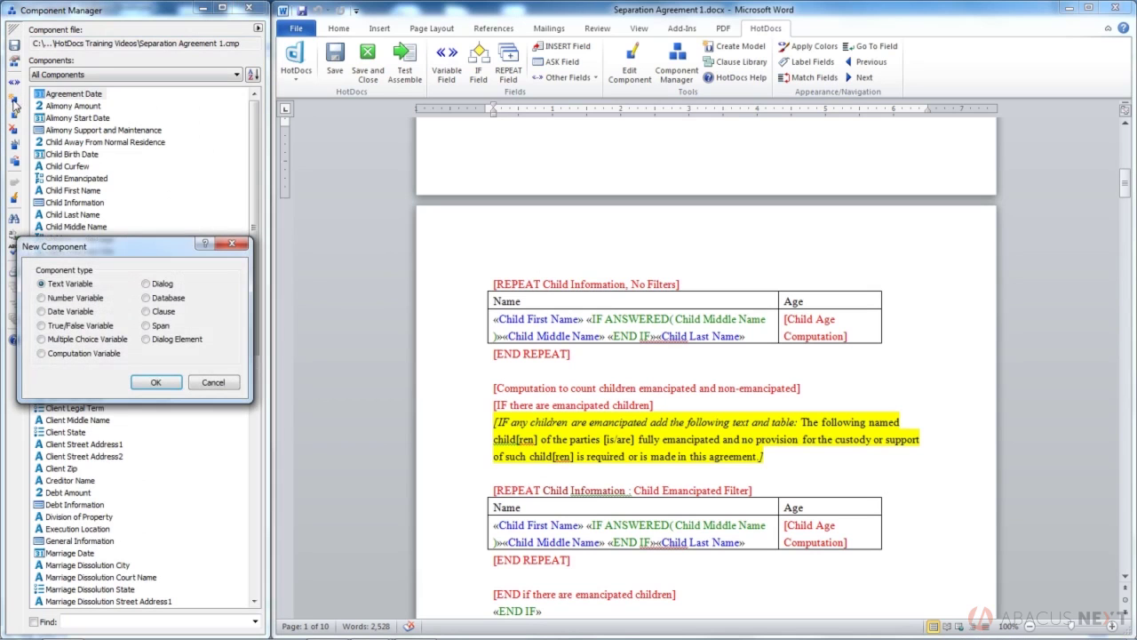
left_click(146, 283)
left_click(155, 382)
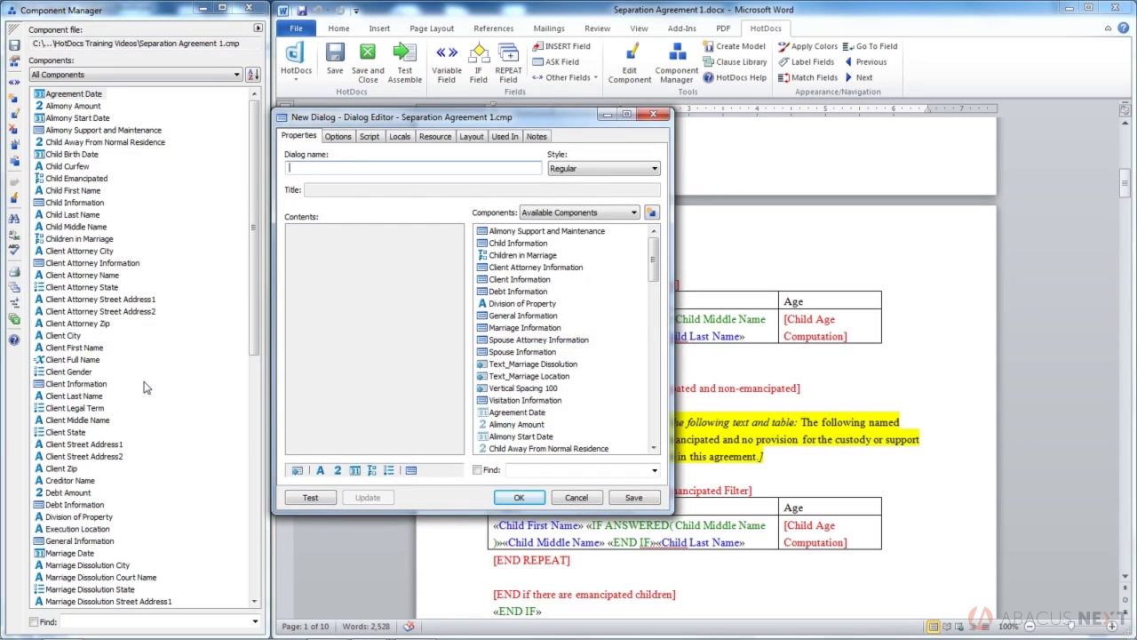
type("Child Information")
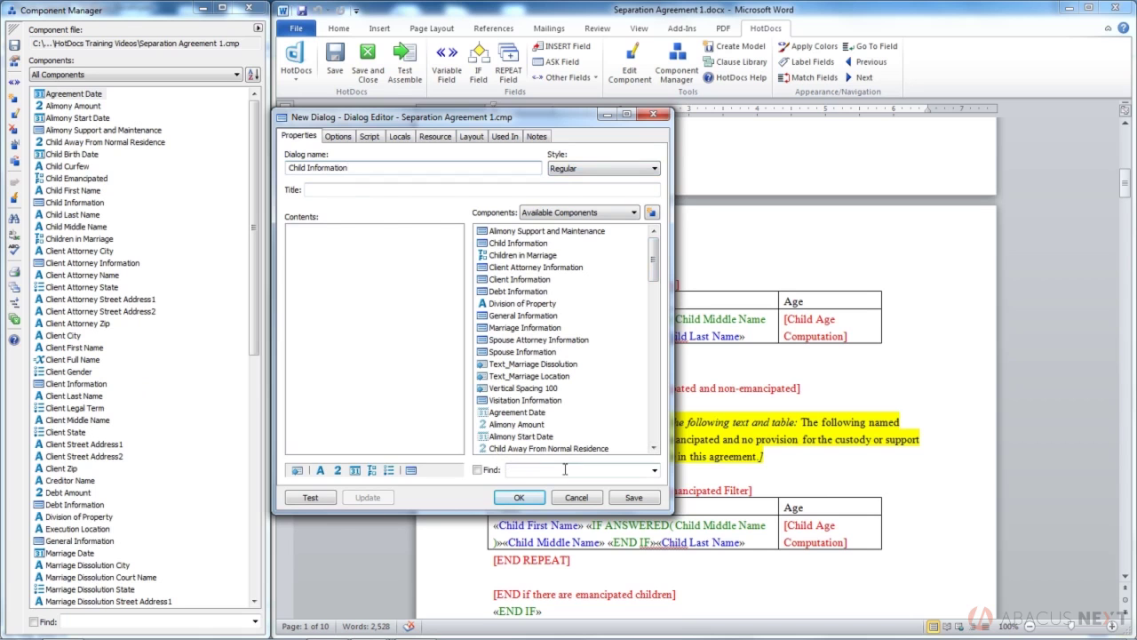
left_click(575, 498)
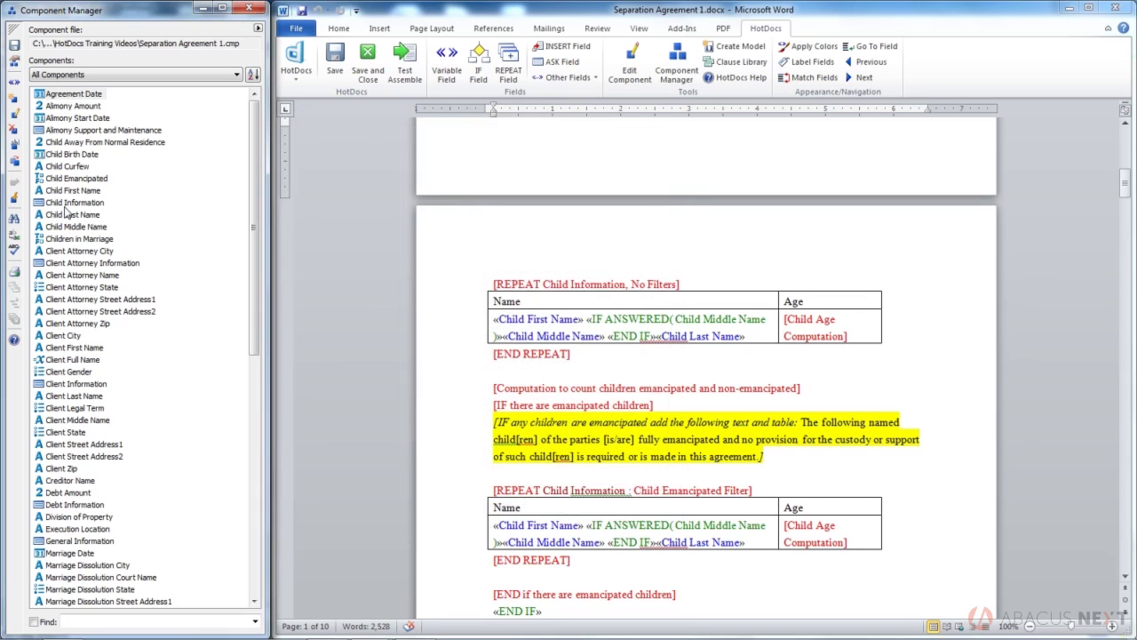
Step: Open the existing Child Information dialog component, review the variables it contains, and launch a test of the dialog
double_click(71, 204)
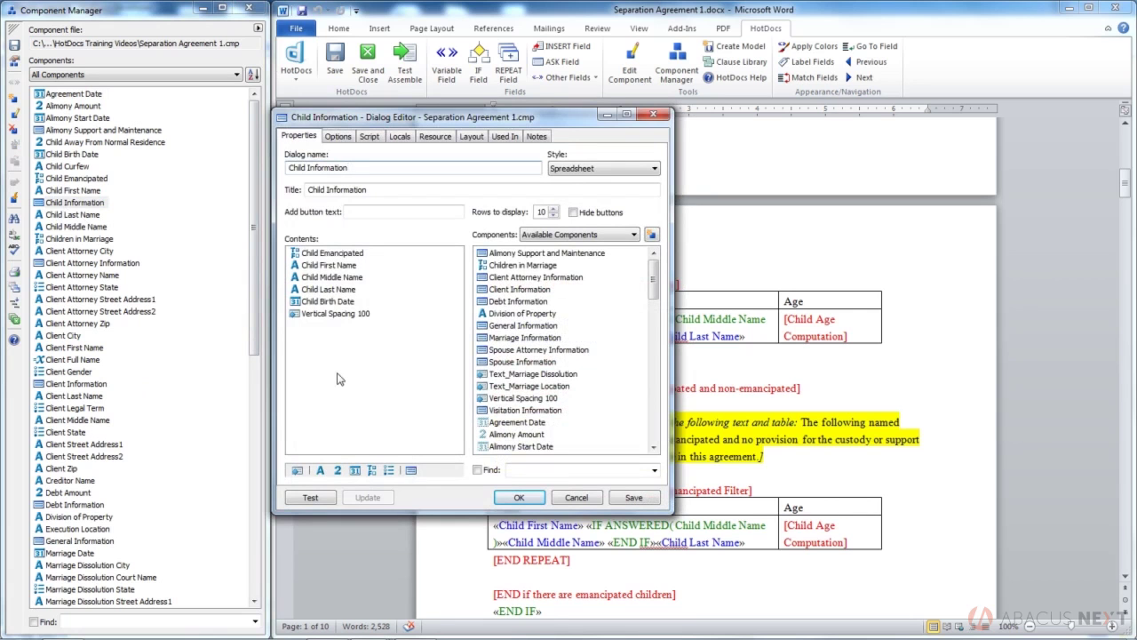
left_click(323, 254)
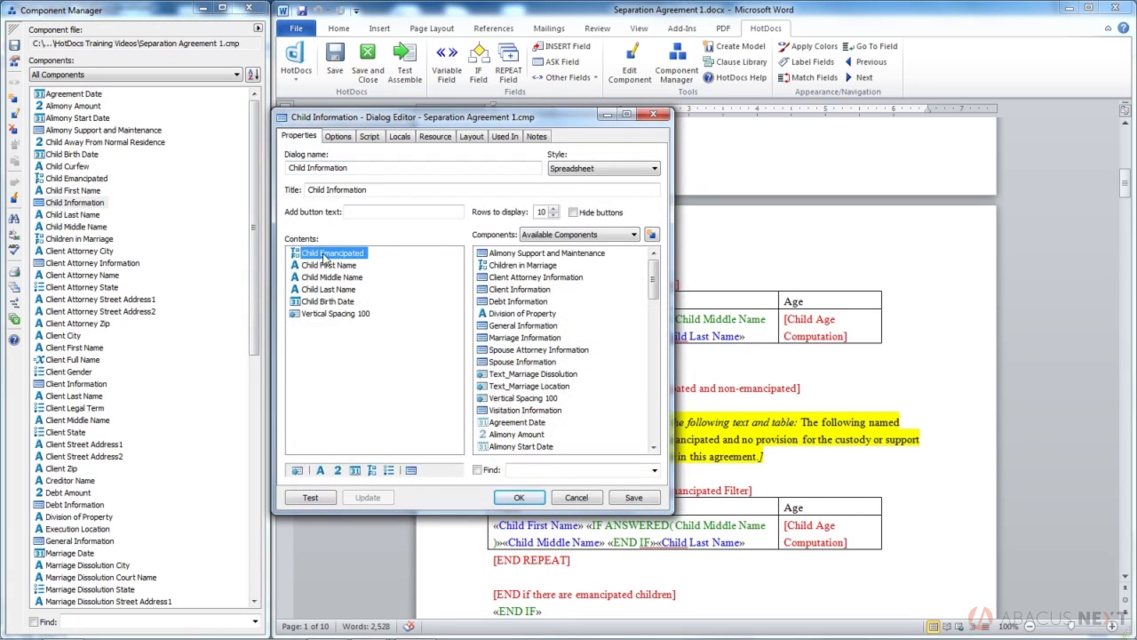
left_click(329, 265)
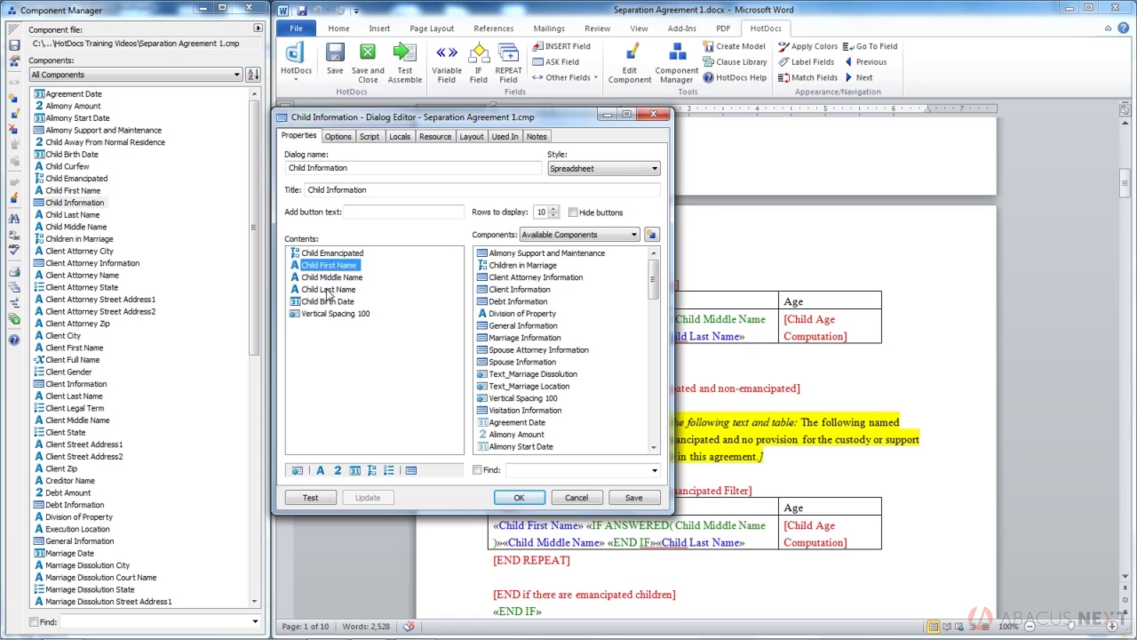
left_click(327, 302)
left_click(312, 499)
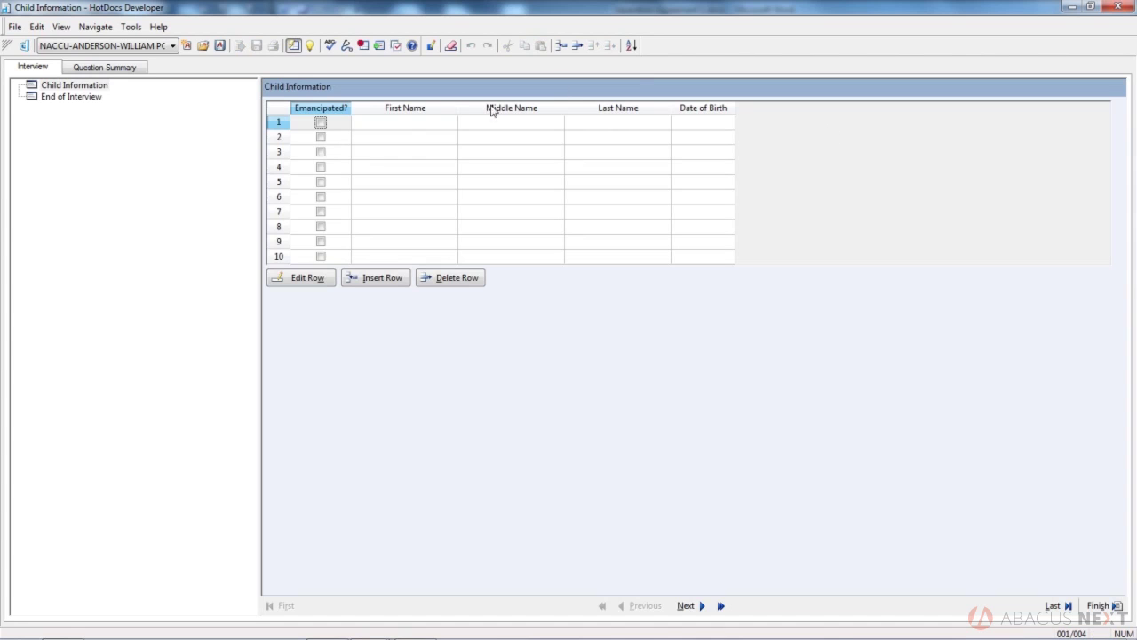
Step: Fill the first row of the test spreadsheet with a child's first name, last name and date of birth
left_click(415, 122)
type("Bob")
key("Tab")
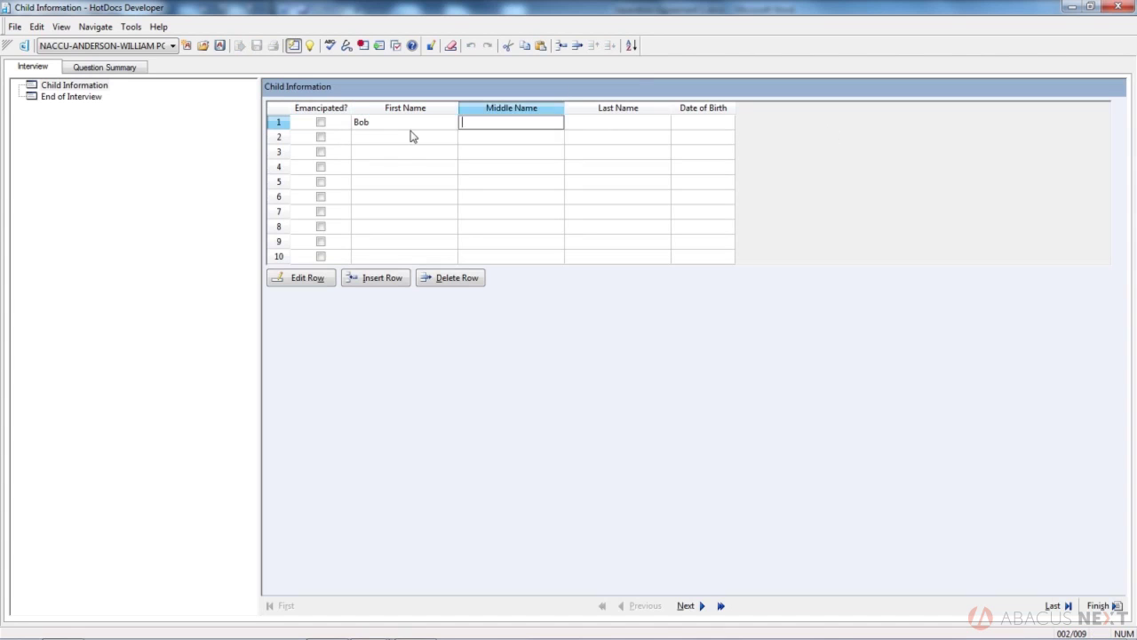
key("Tab")
type("Smith")
key("Tab")
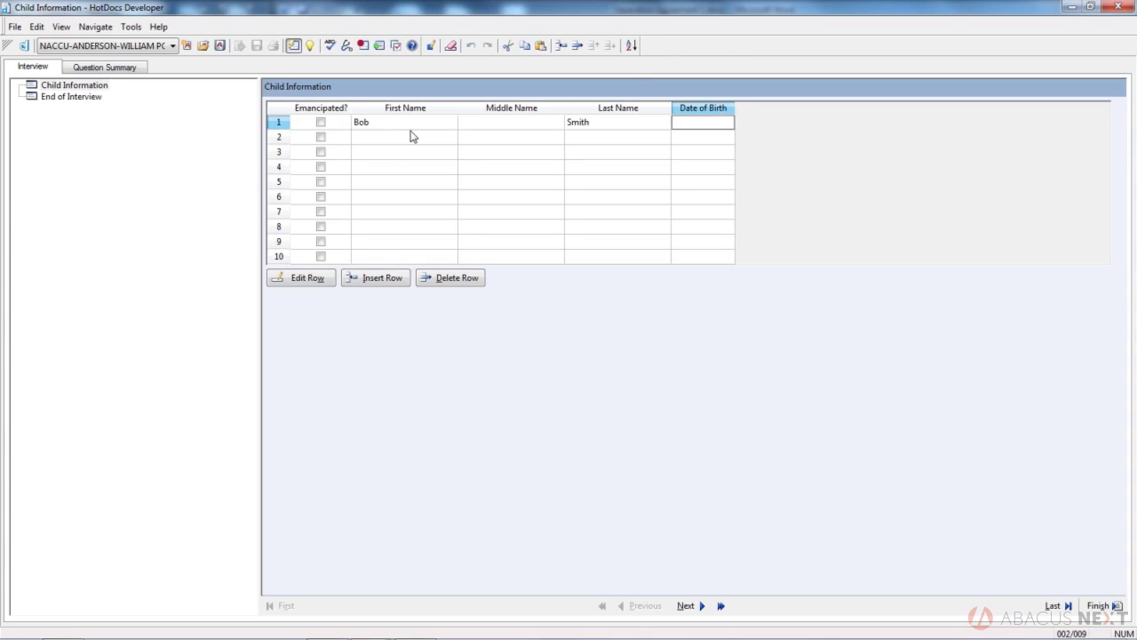
type("5/7/1995")
key("Tab")
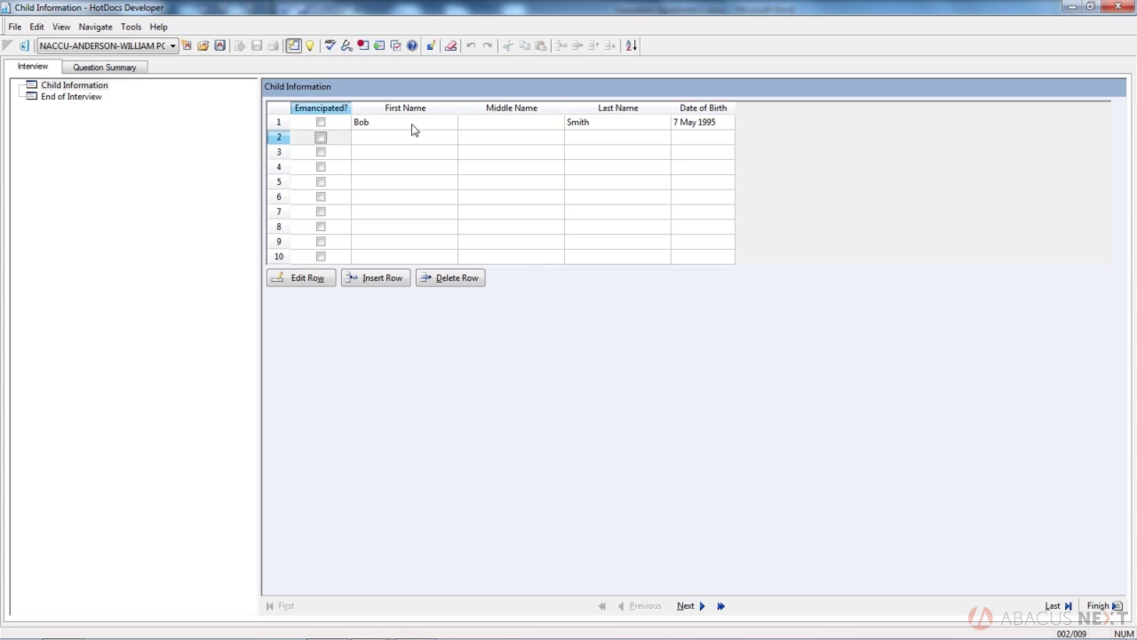
Step: Mark the child in the second row as emancipated and enter that child's first name, last name and date of birth
left_click(359, 139)
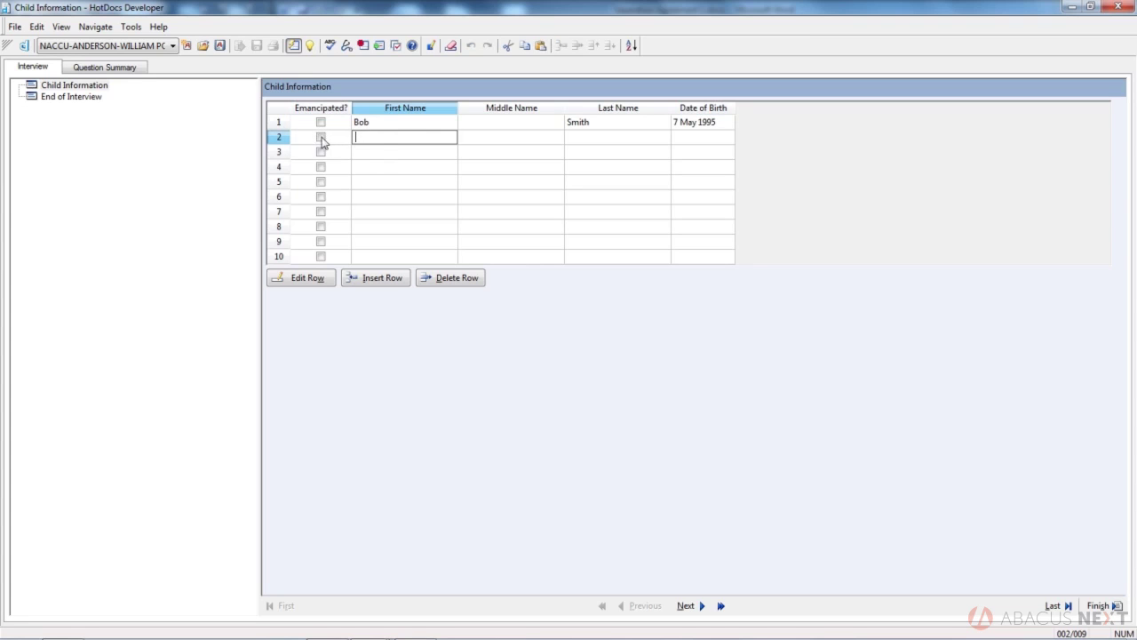
left_click(322, 137)
left_click(361, 145)
type("Betty")
key("Tab")
key("Tab")
type("Smith")
key("Tab")
type("7/")
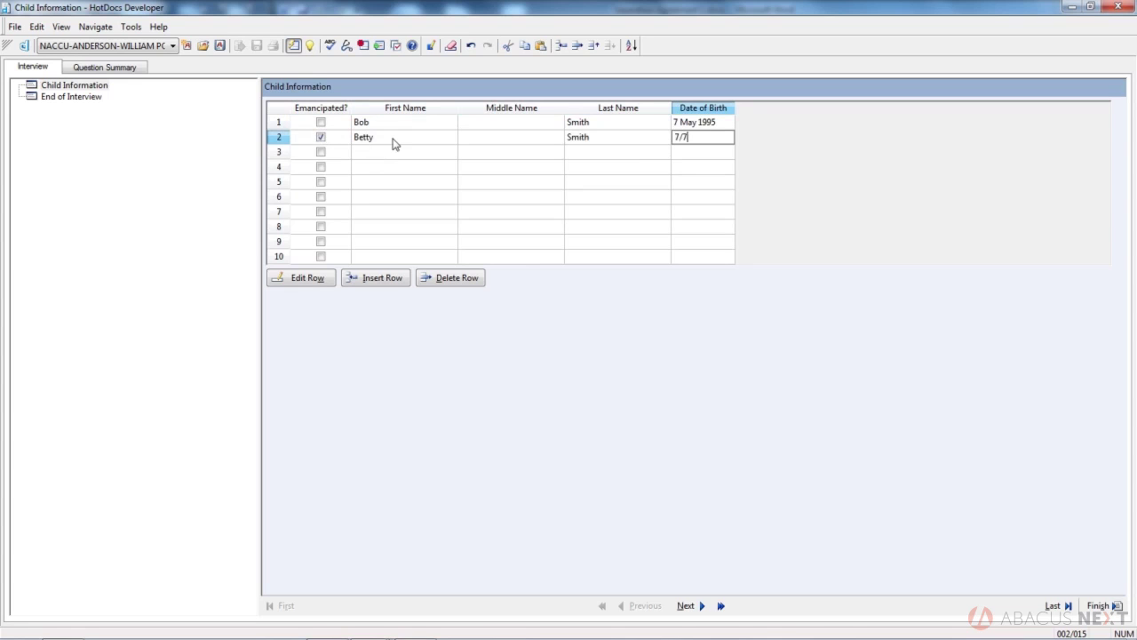
type("9/2")
key("BackSpace")
type("199")
key("BackSpace")
type("90")
key("Tab")
mouse_move(815, 635)
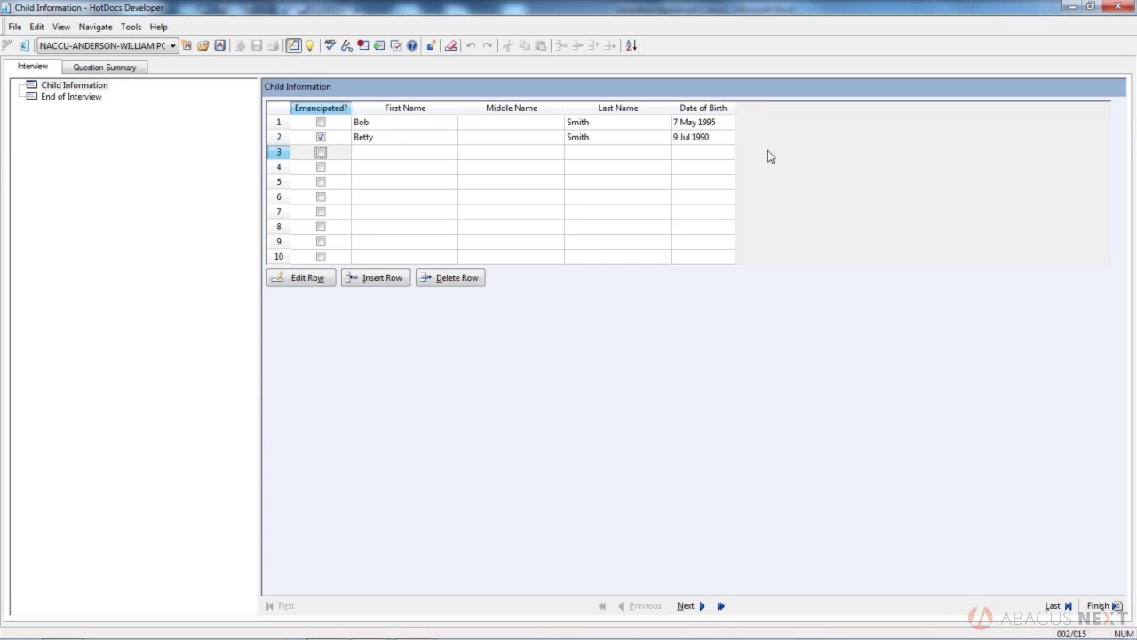
Step: Change the birth years of both children to more recent ones and close the test interview without saving the answers
left_click(695, 137)
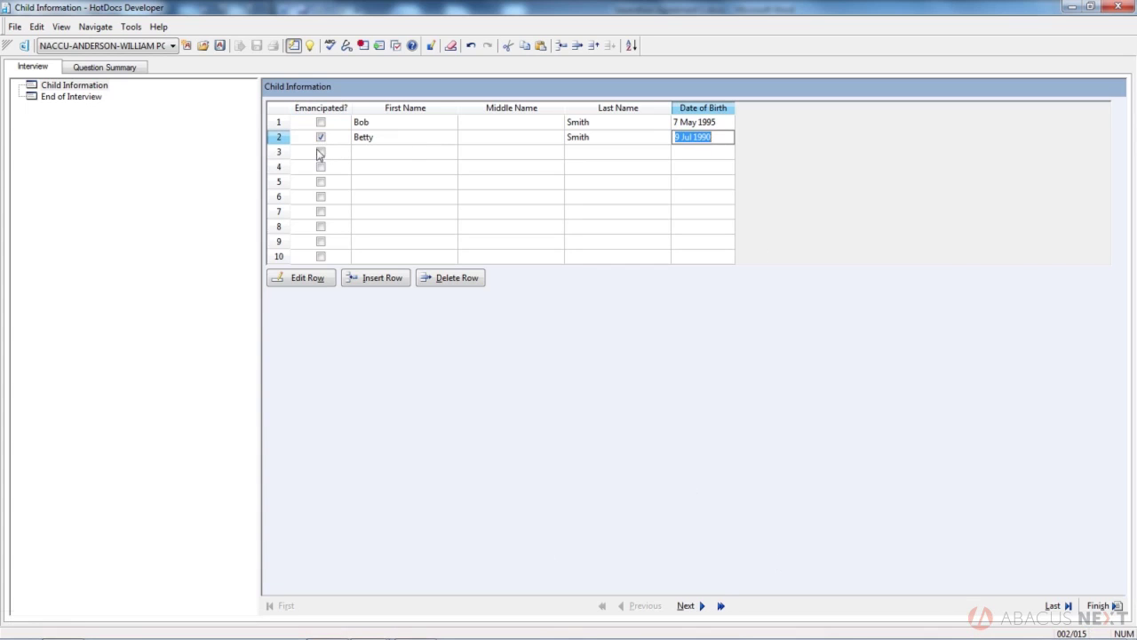
left_click(720, 139)
left_click_drag(721, 139, 698, 145)
key("BackSpace")
type("2000")
left_click(702, 123)
left_click(702, 123)
left_click_drag(700, 121, 725, 127)
type("2003")
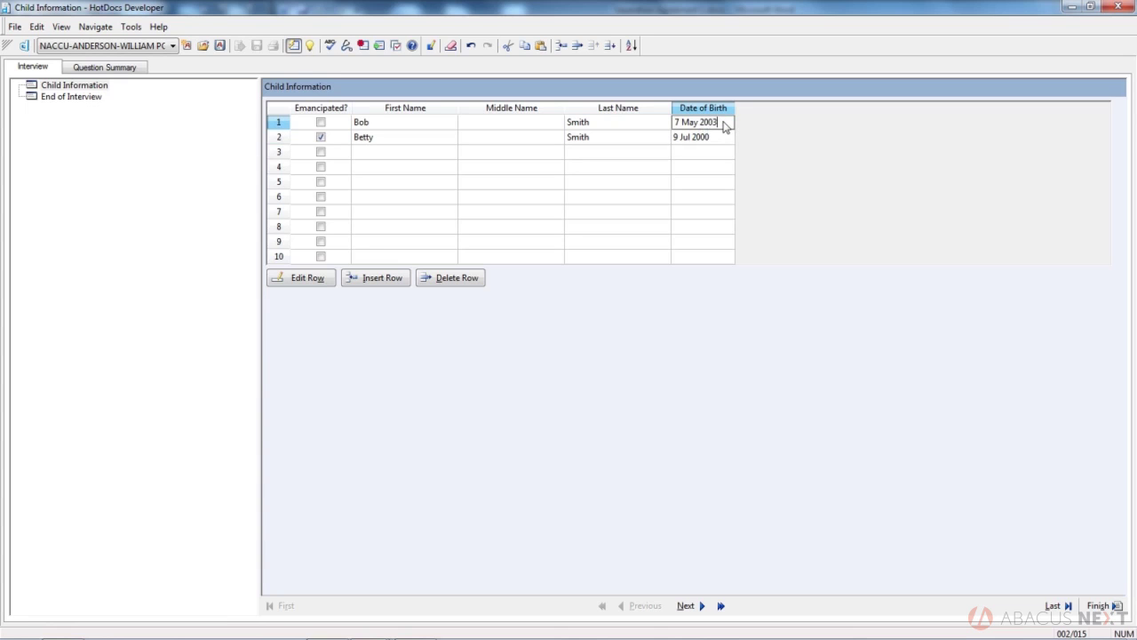
key("Tab")
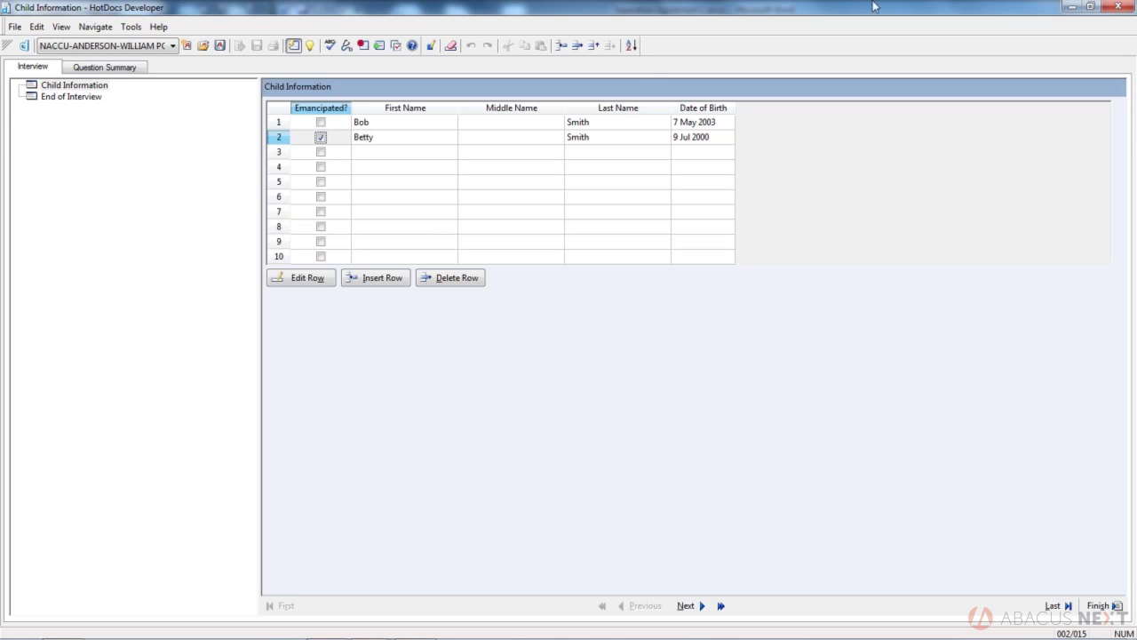
left_click(1115, 6)
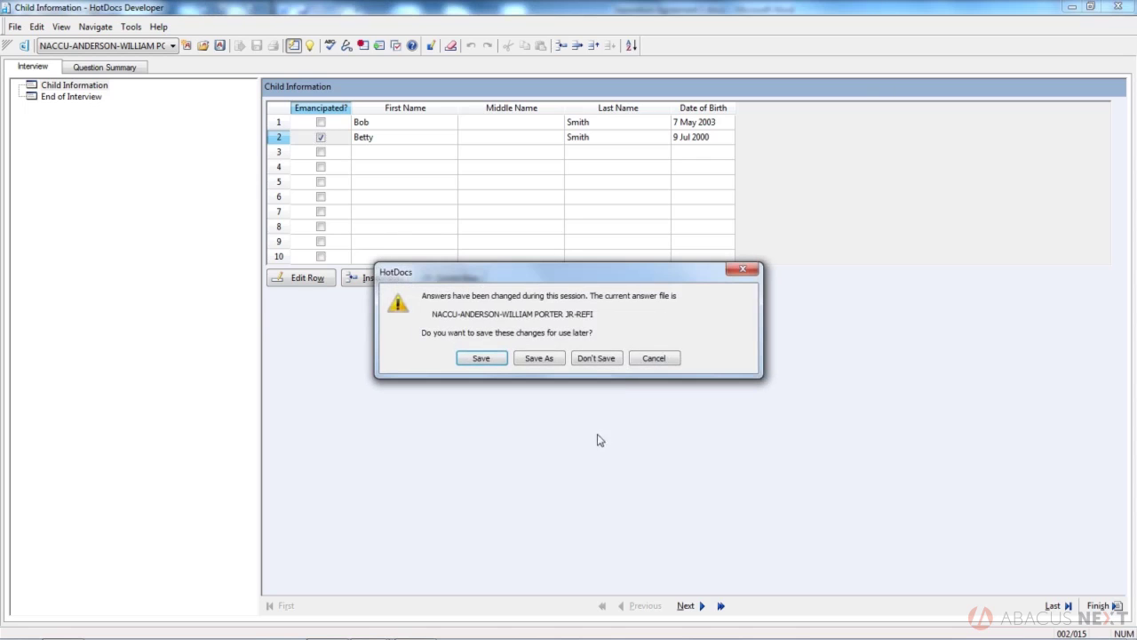
left_click(615, 359)
Step: Set the Child Information dialog's style to Regular and launch a test of it
left_click(629, 168)
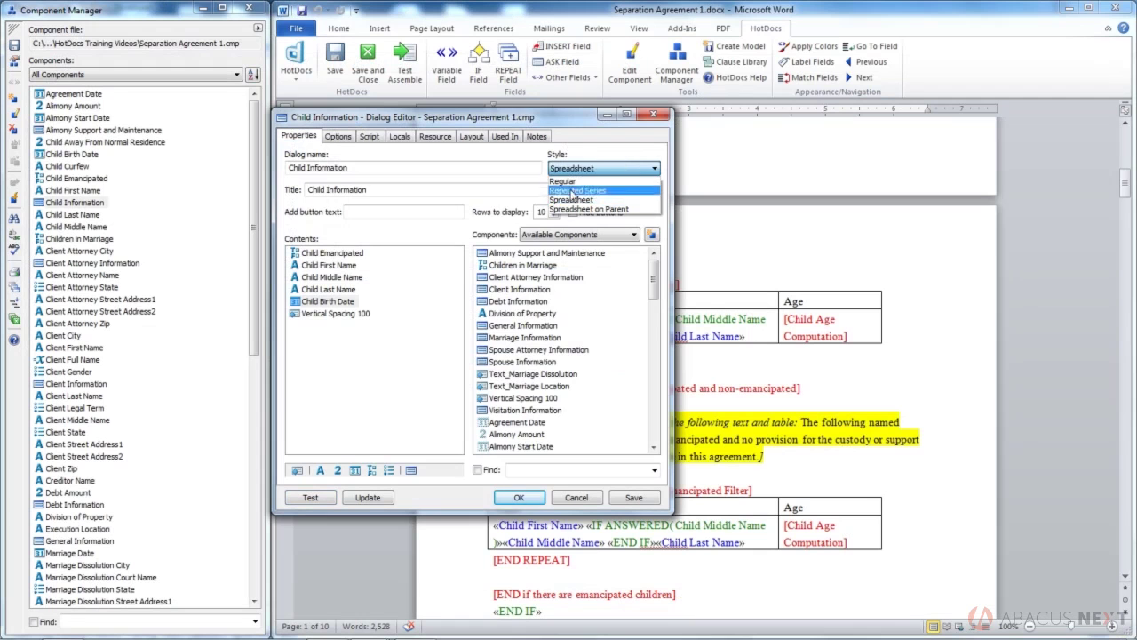
left_click(567, 182)
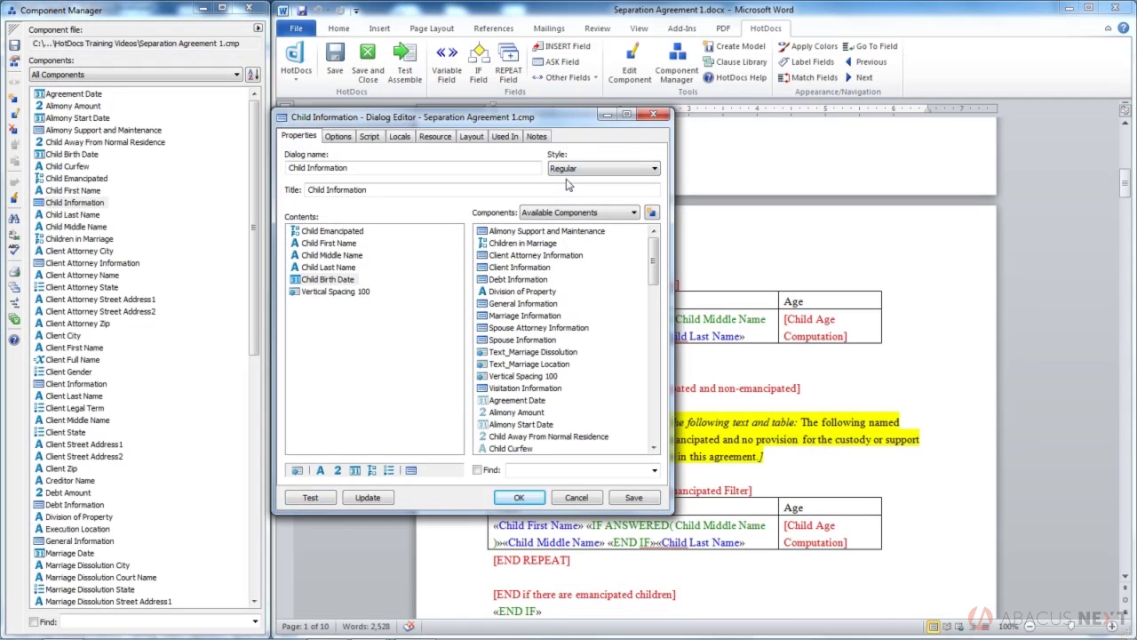
left_click(307, 496)
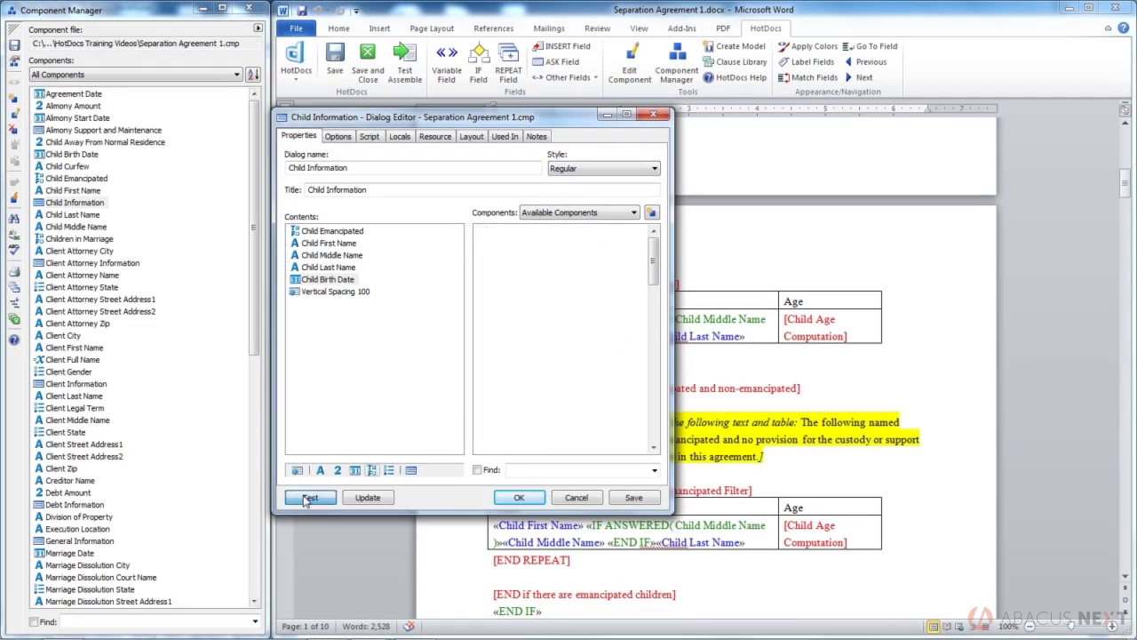